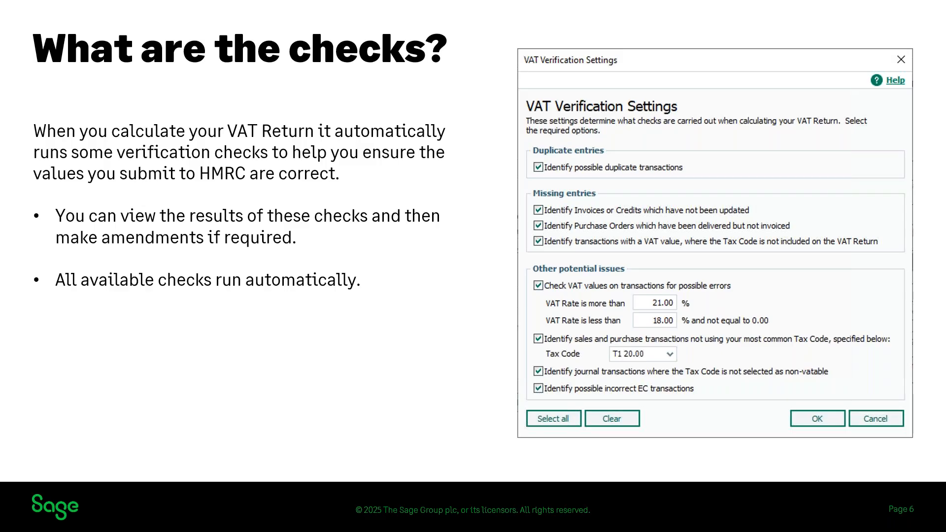
{"action": "key", "text": "Right"}
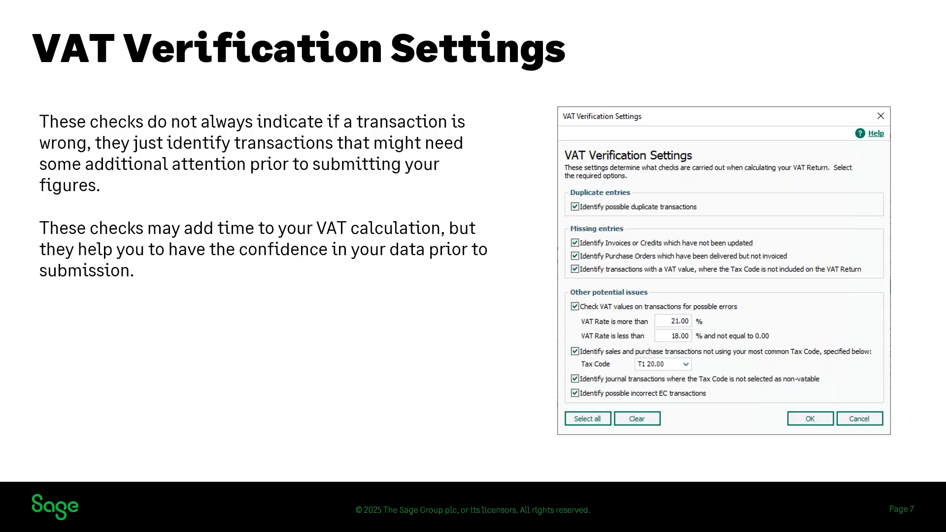
{"action": "key", "text": "Right"}
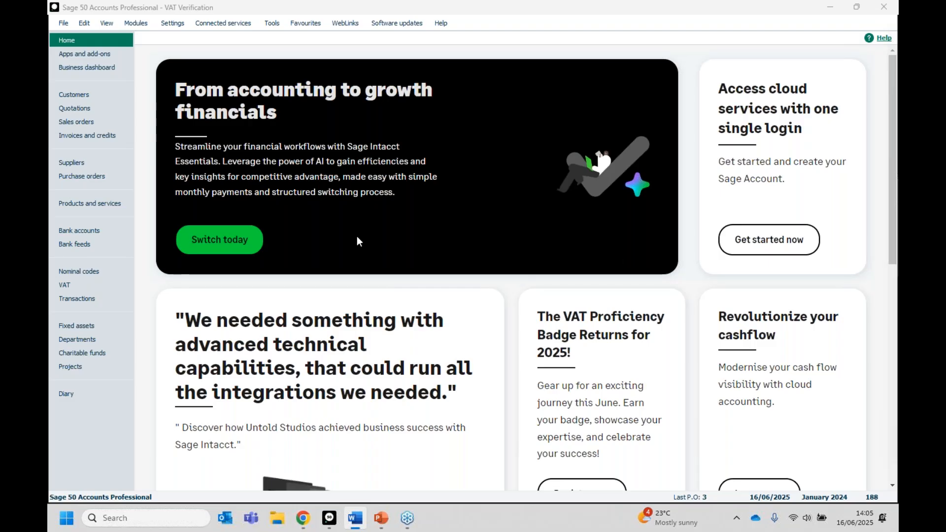
- Open the Company Preferences, agreeing to close all other open windows and entering the account password to log on
{"action": "left_click", "coordinate": [172, 26]}
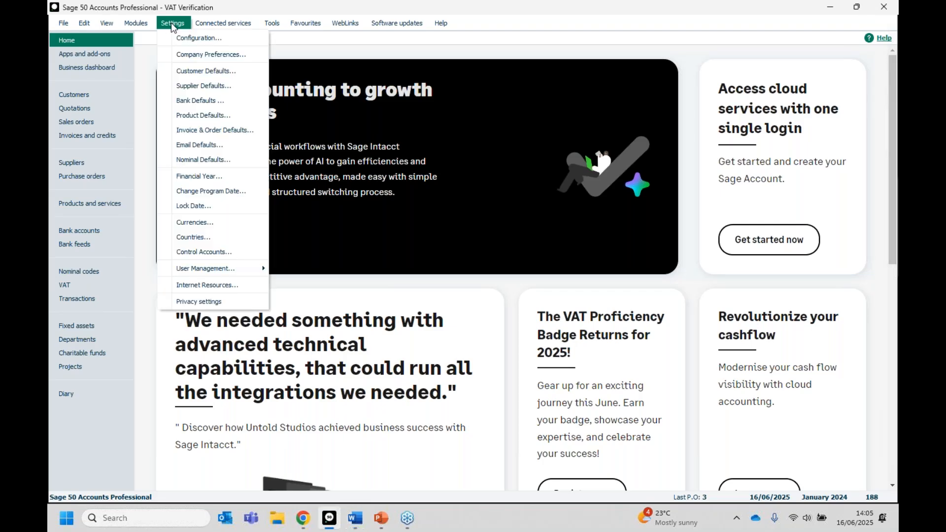
{"action": "left_click", "coordinate": [175, 55]}
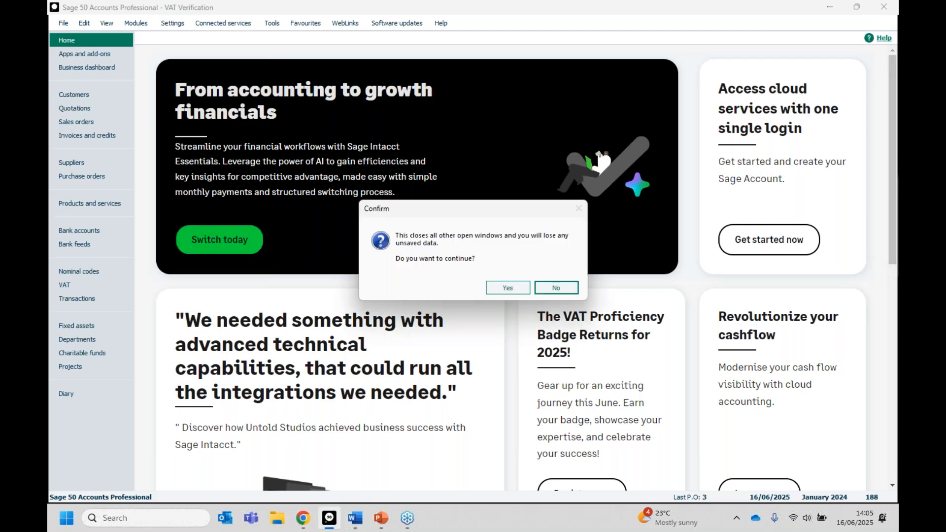
{"action": "left_click", "coordinate": [502, 286]}
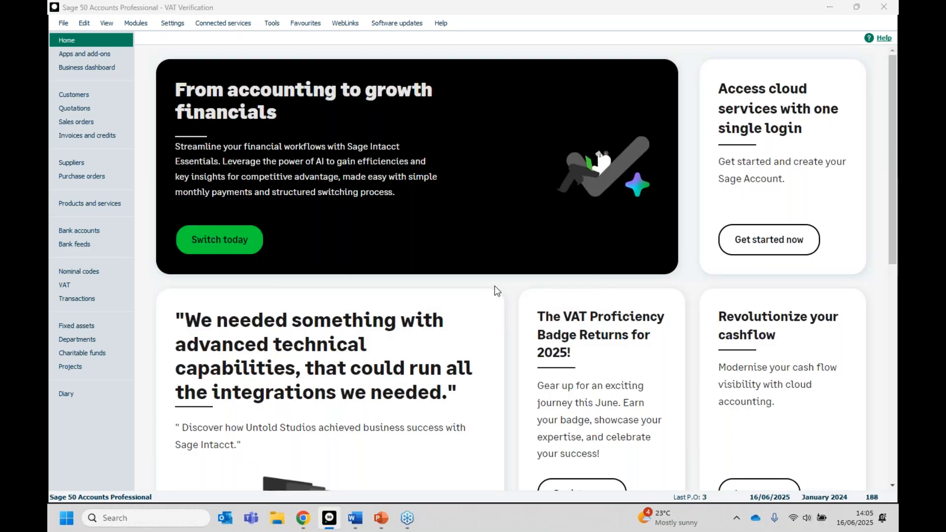
{"action": "type", "text": "•"}
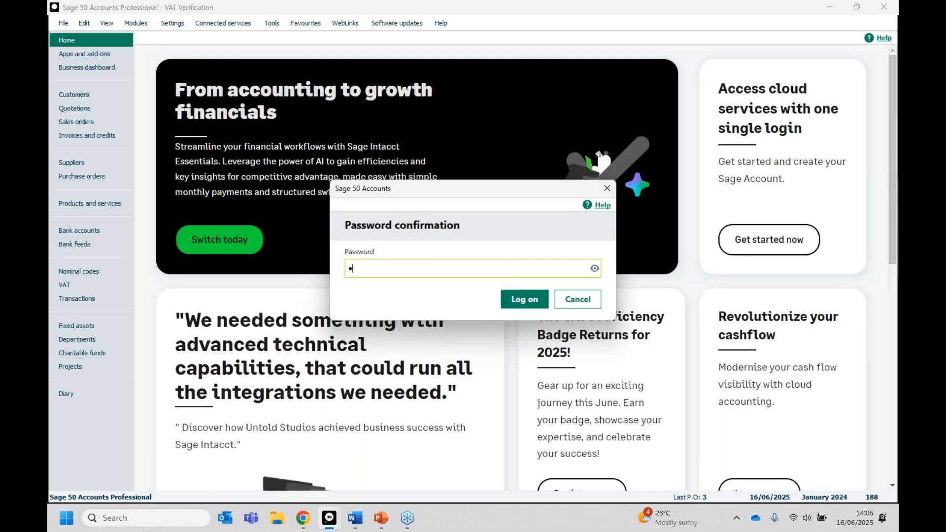
{"action": "key", "text": "Return"}
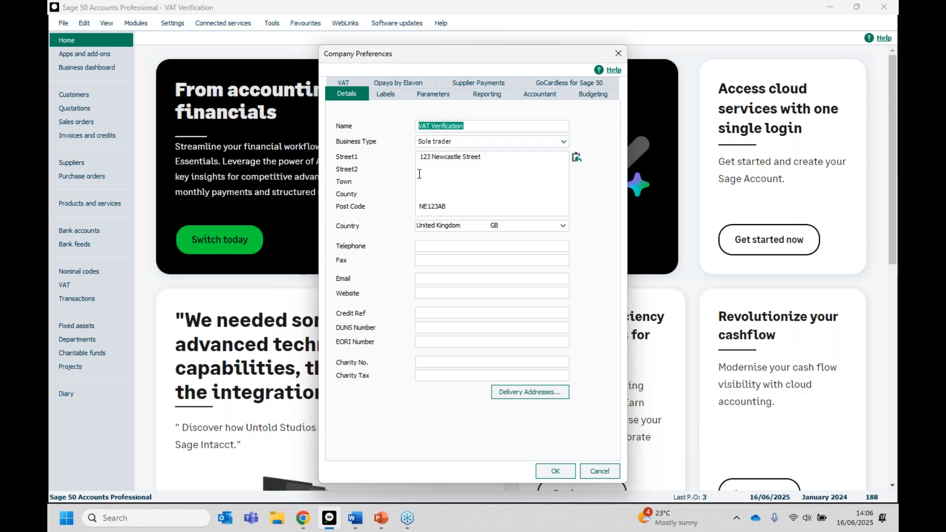
- Review the VAT Verification Settings within the company's VAT preferences, and leave both dialogs without saving changes
{"action": "left_click", "coordinate": [340, 80]}
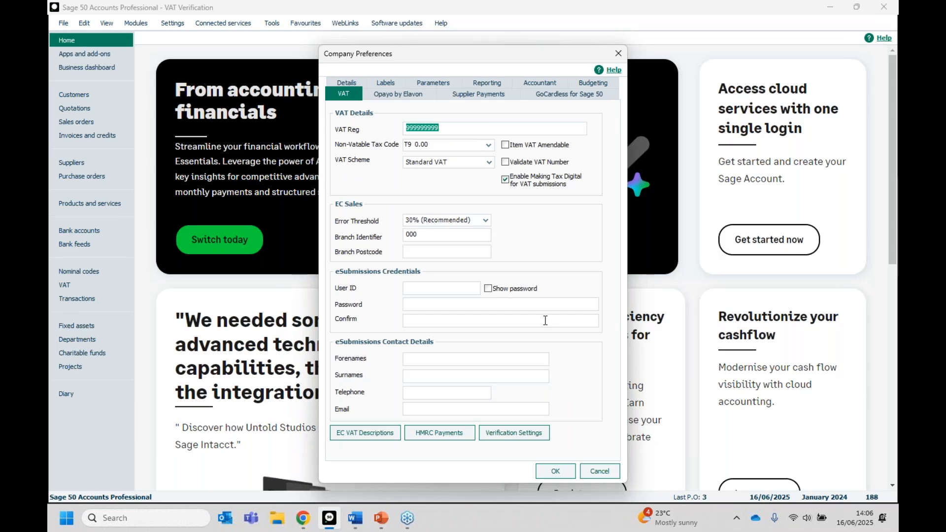
{"action": "left_click", "coordinate": [515, 433]}
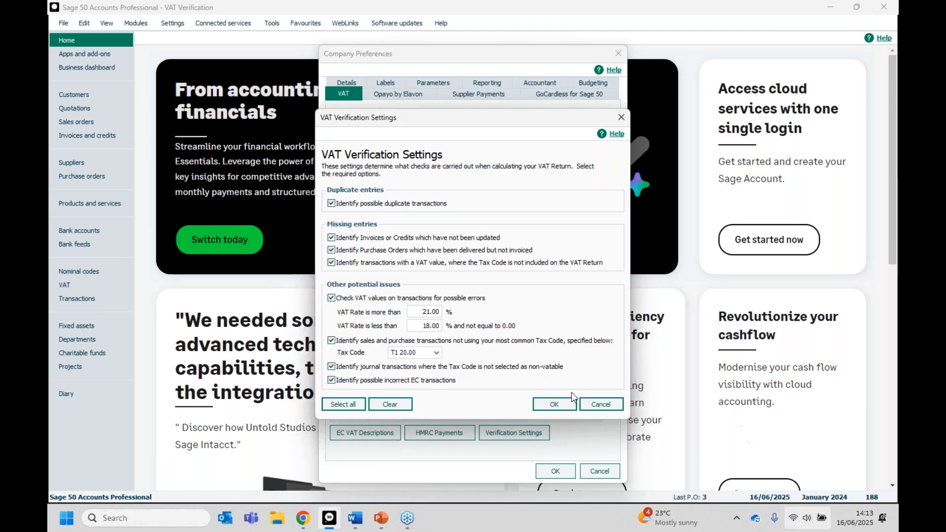
{"action": "left_click", "coordinate": [599, 410]}
{"action": "left_click", "coordinate": [596, 468]}
- Open a new VAT Return and review its VAT verification settings without changing them
{"action": "left_click", "coordinate": [62, 284]}
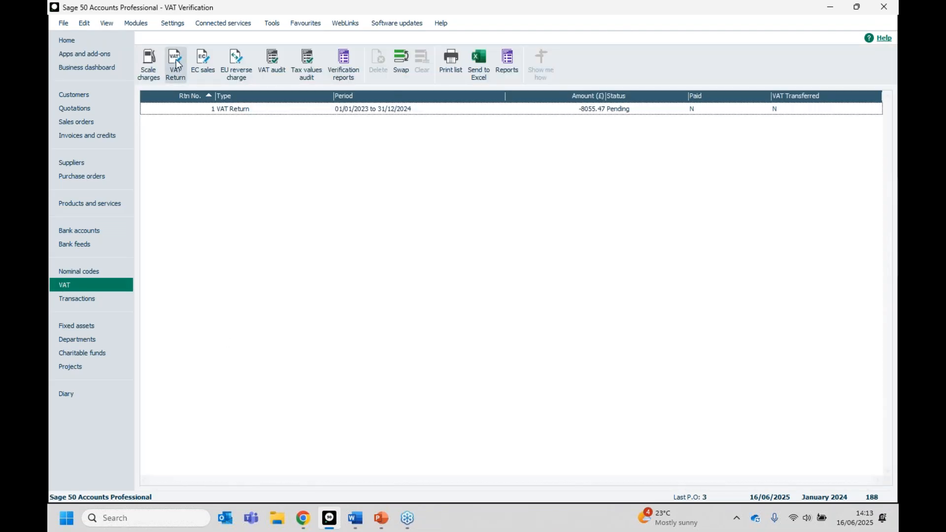
{"action": "left_click", "coordinate": [176, 64]}
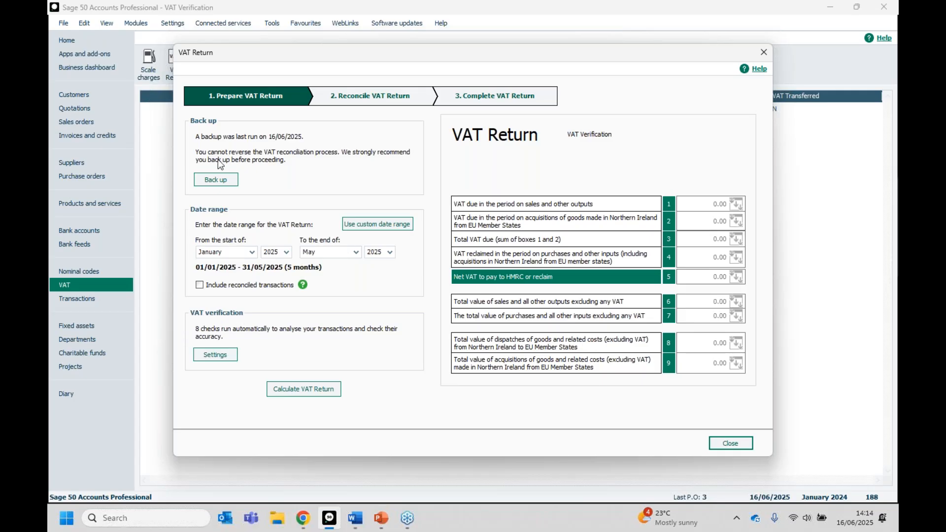
{"action": "left_click", "coordinate": [220, 354]}
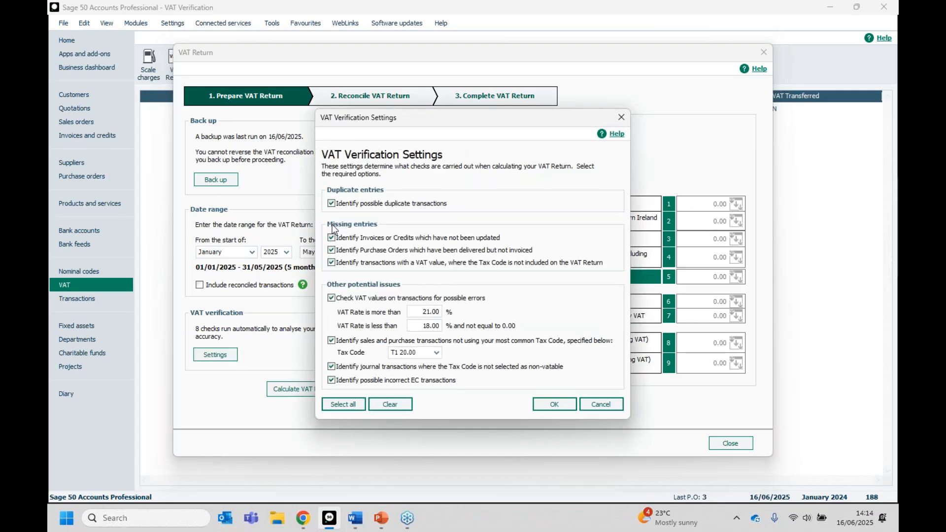
{"action": "left_click", "coordinate": [600, 403]}
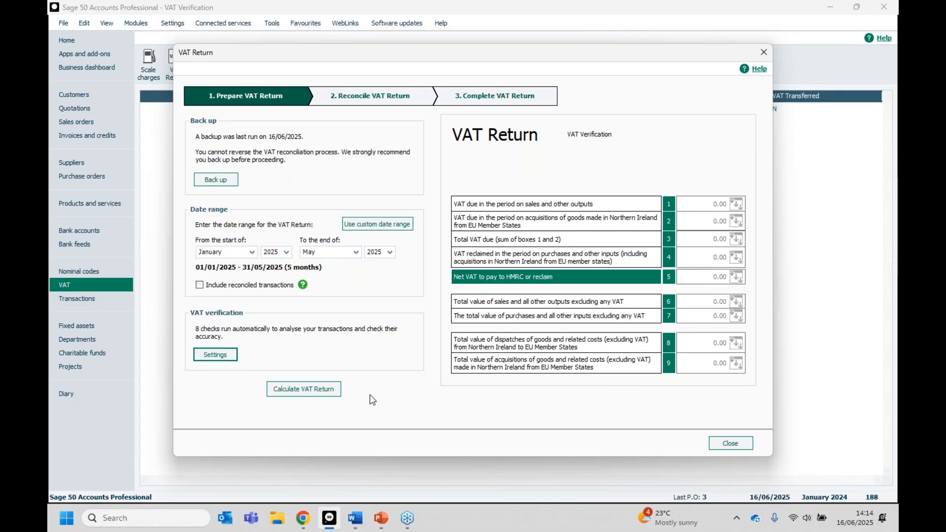
- Calculate the VAT Return for 01/01/2025 to 31/05/2025 and open the summary of its verification results
{"action": "left_click", "coordinate": [312, 393]}
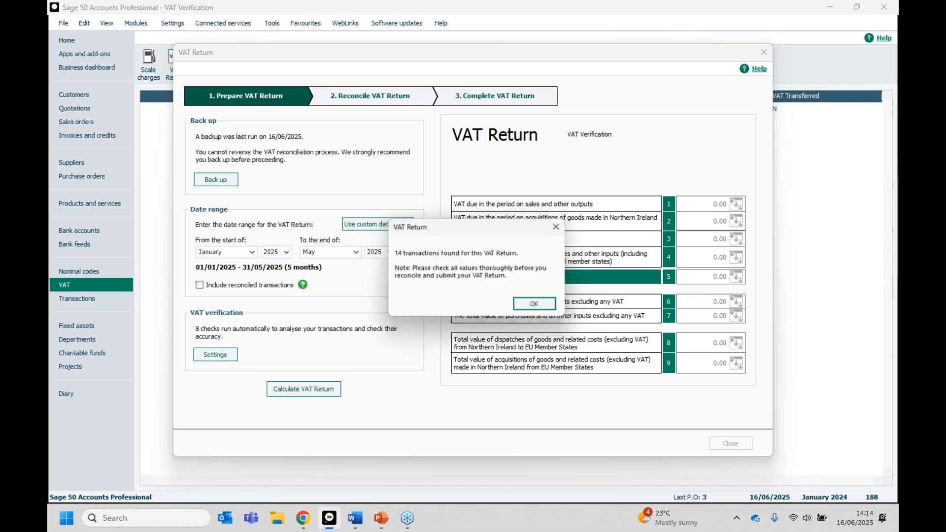
{"action": "left_click", "coordinate": [544, 302]}
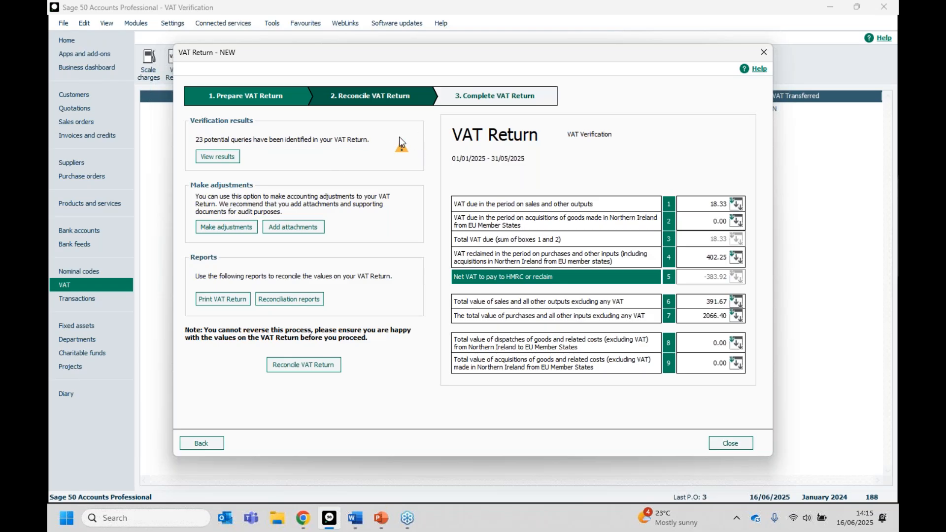
{"action": "left_click", "coordinate": [205, 161]}
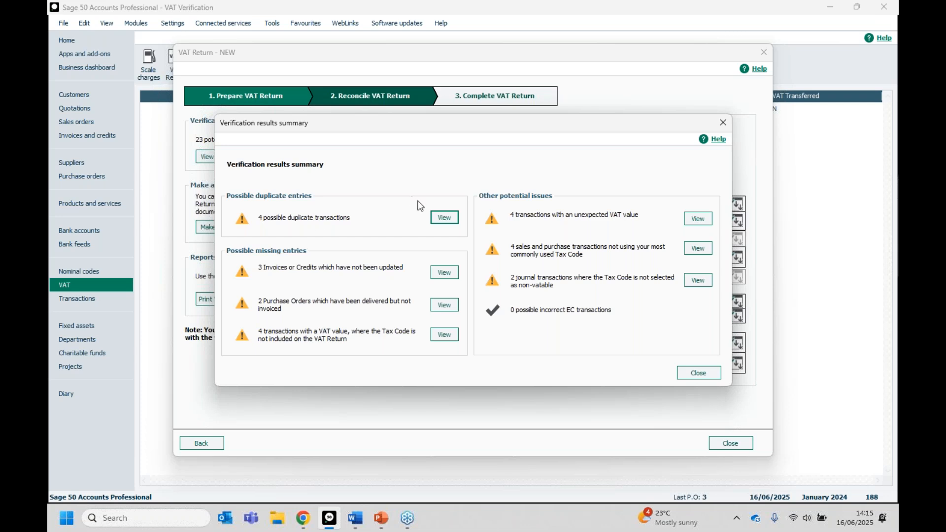
- Examine the detailed results for possible duplicate transactions and for invoices or credits which have not been updated
{"action": "left_click", "coordinate": [452, 219]}
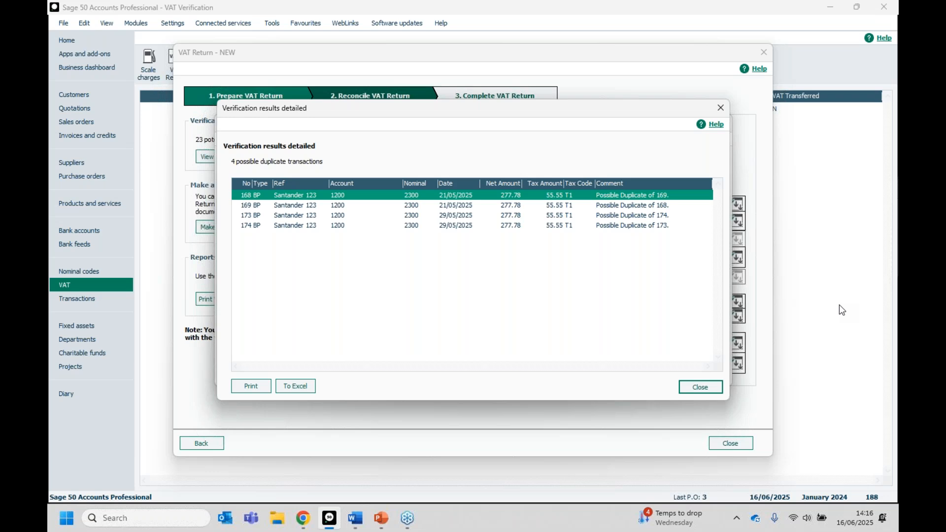
{"action": "left_click", "coordinate": [700, 387]}
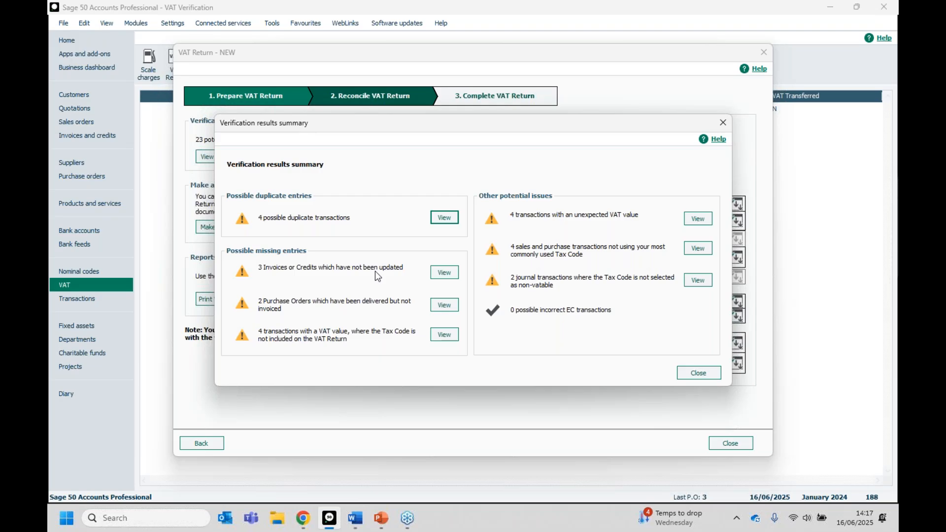
{"action": "left_click", "coordinate": [444, 273]}
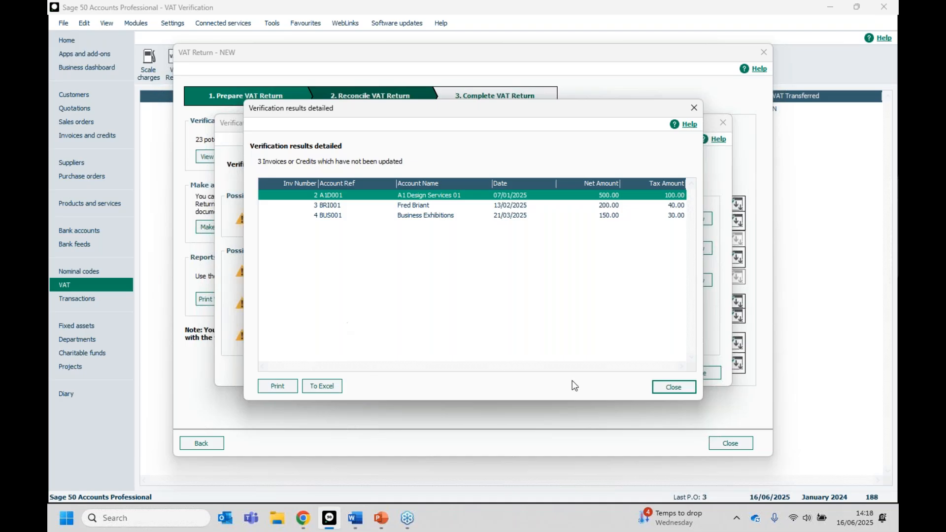
{"action": "left_click", "coordinate": [672, 387]}
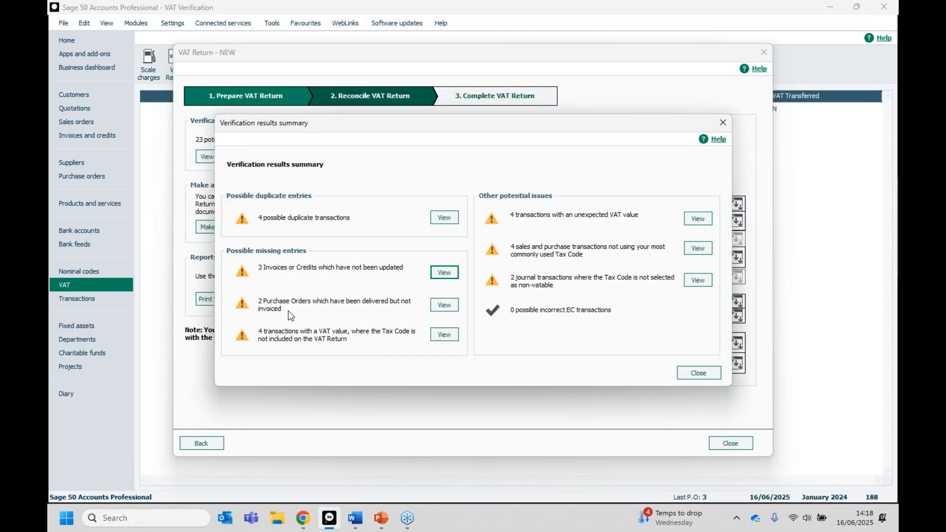
- Examine the delivered but not invoiced purchase orders and the transactions with VAT whose tax code is excluded from the return
{"action": "left_click", "coordinate": [446, 309]}
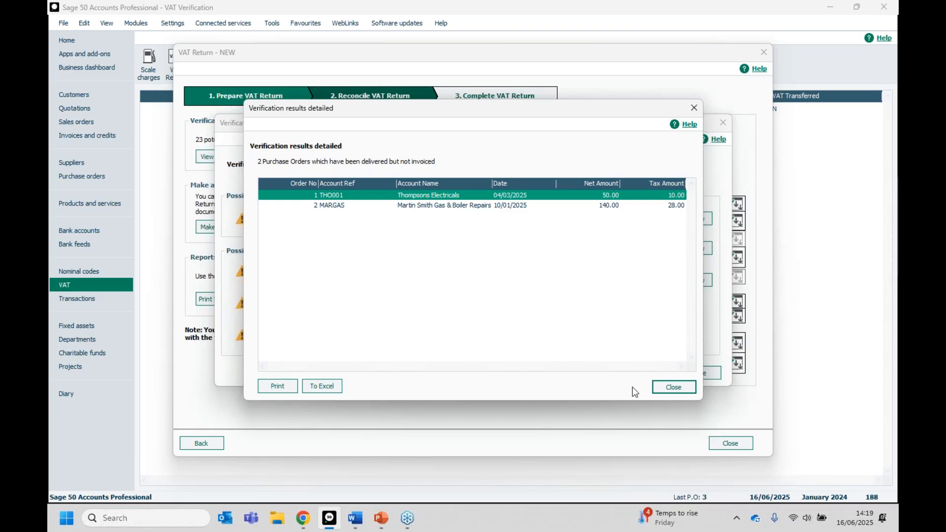
{"action": "left_click", "coordinate": [671, 388]}
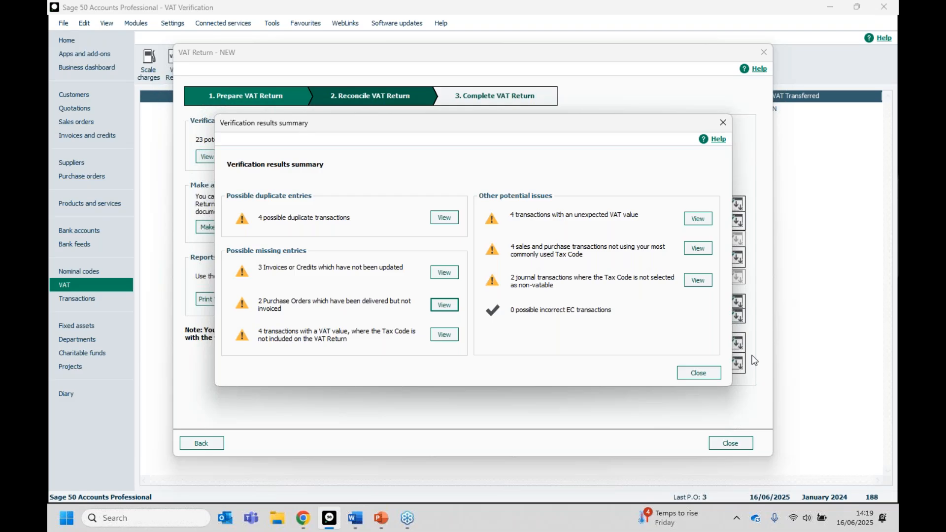
{"action": "left_click", "coordinate": [444, 334]}
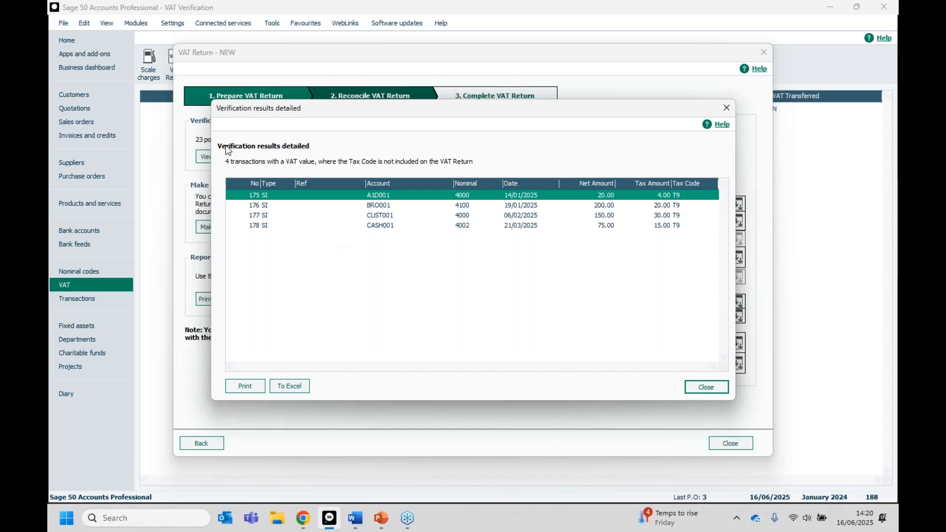
{"action": "left_click", "coordinate": [704, 388]}
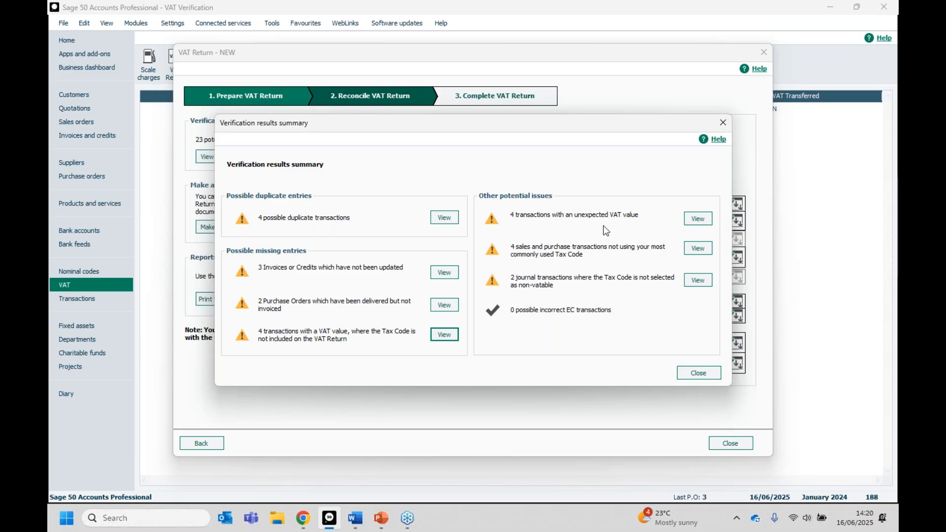
- Examine the other potential issues: unexpected VAT values, transactions not using the most common tax code, and journals not set as non-vatable
{"action": "left_click", "coordinate": [698, 218]}
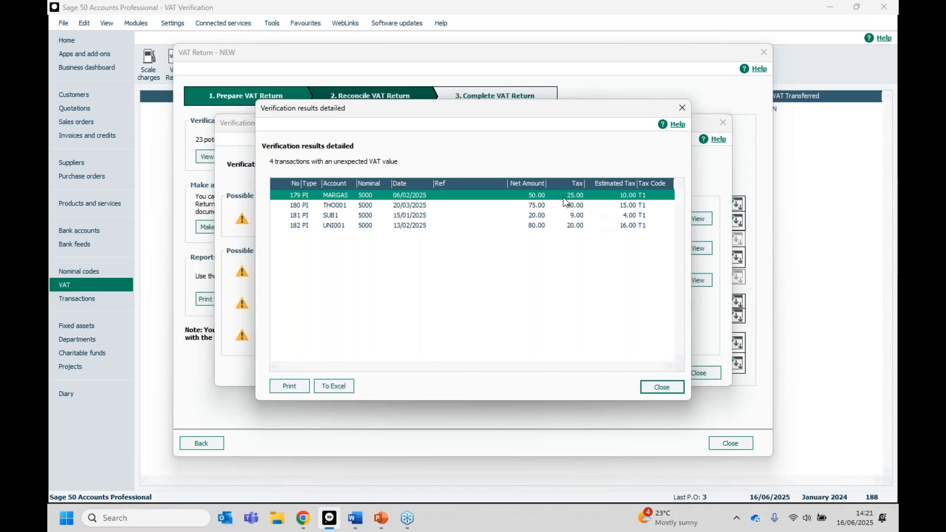
{"action": "left_click", "coordinate": [673, 389]}
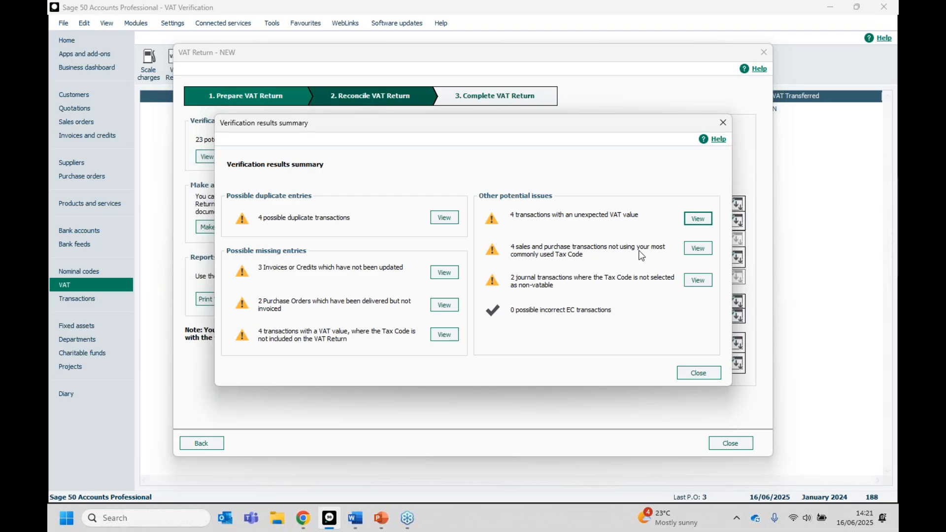
{"action": "left_click", "coordinate": [691, 249]}
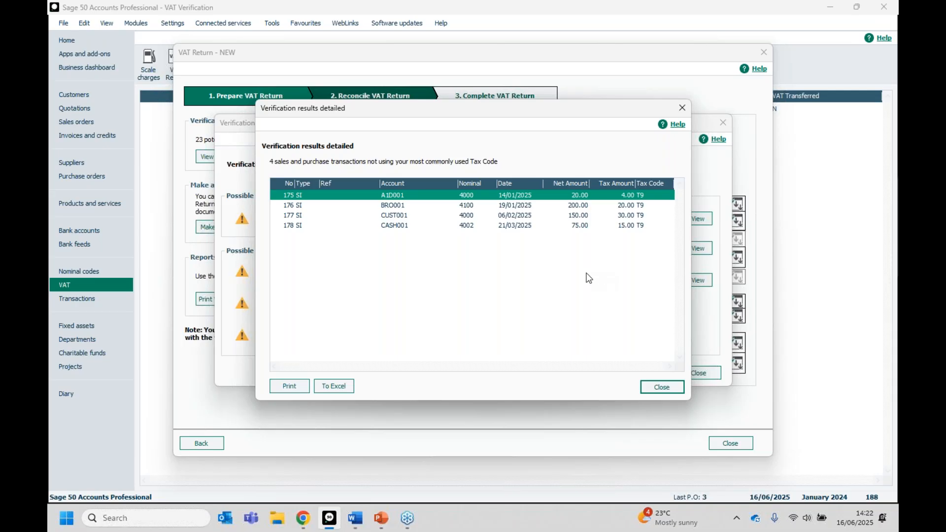
{"action": "left_click", "coordinate": [668, 387]}
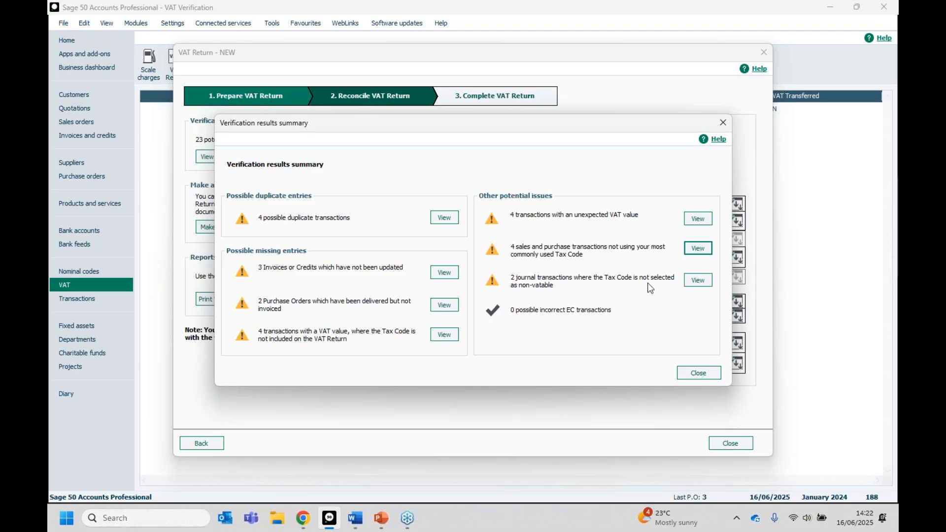
{"action": "left_click", "coordinate": [688, 280]}
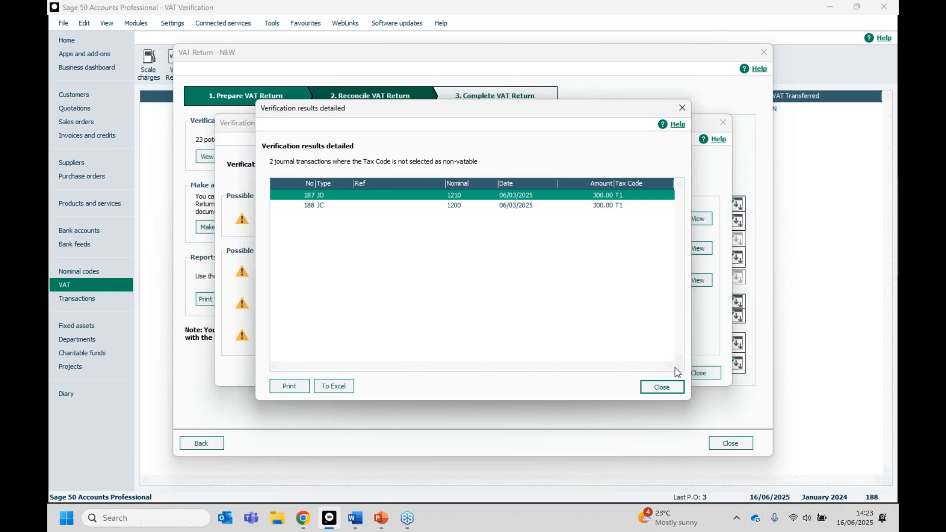
{"action": "left_click", "coordinate": [654, 390]}
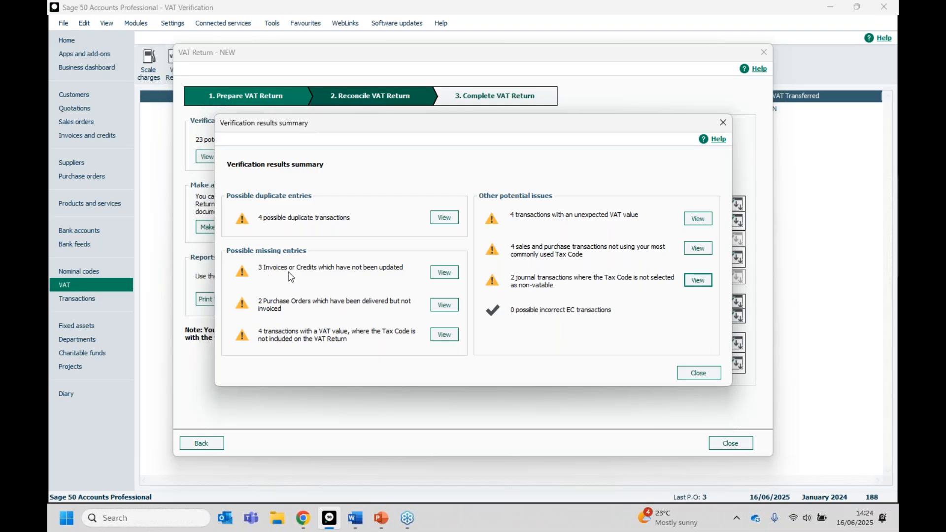
- Recheck the detailed list of invoices or credits not updated, return to the results summary and switch to PowerPoint
{"action": "left_click", "coordinate": [444, 273]}
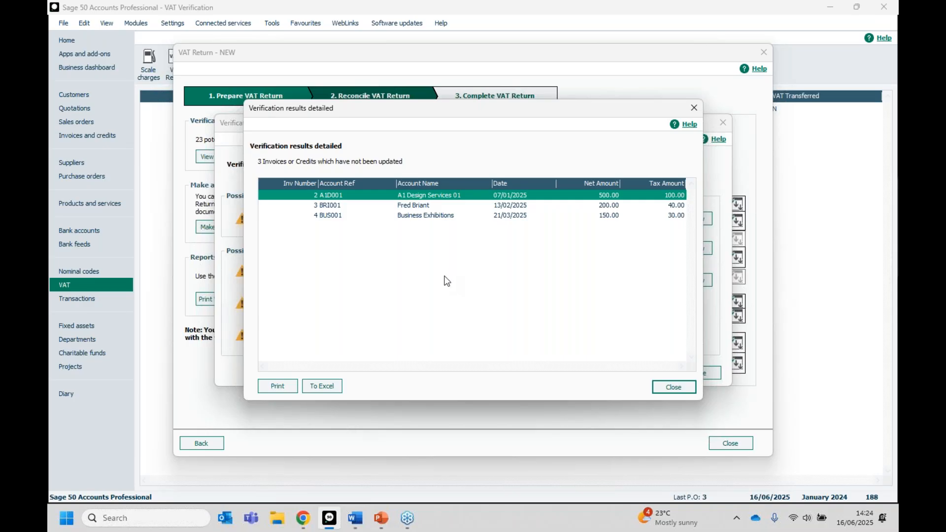
{"action": "left_click", "coordinate": [669, 386]}
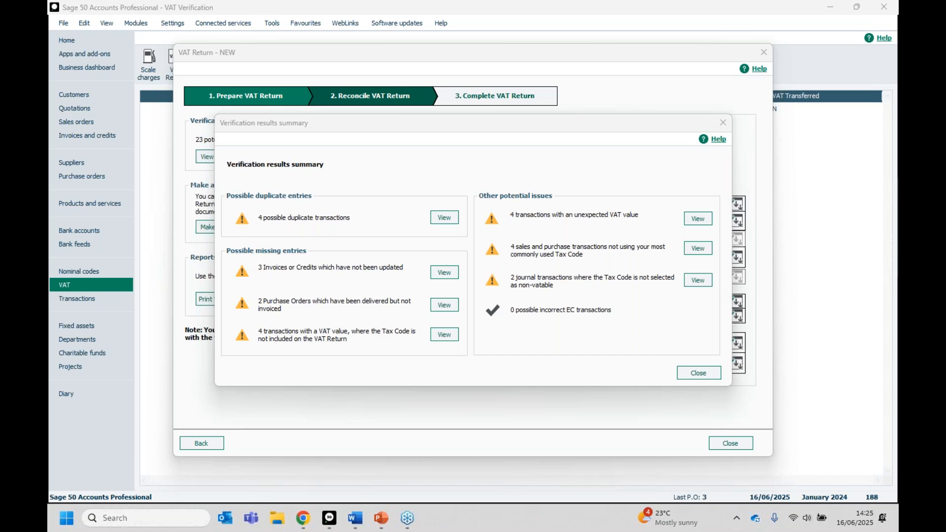
{"action": "left_click", "coordinate": [444, 273]}
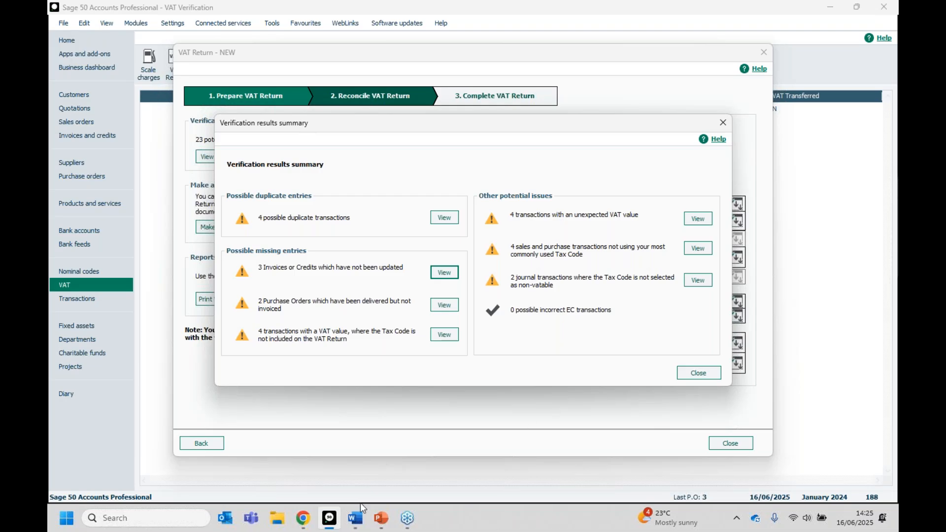
{"action": "key", "text": "alt+Tab"}
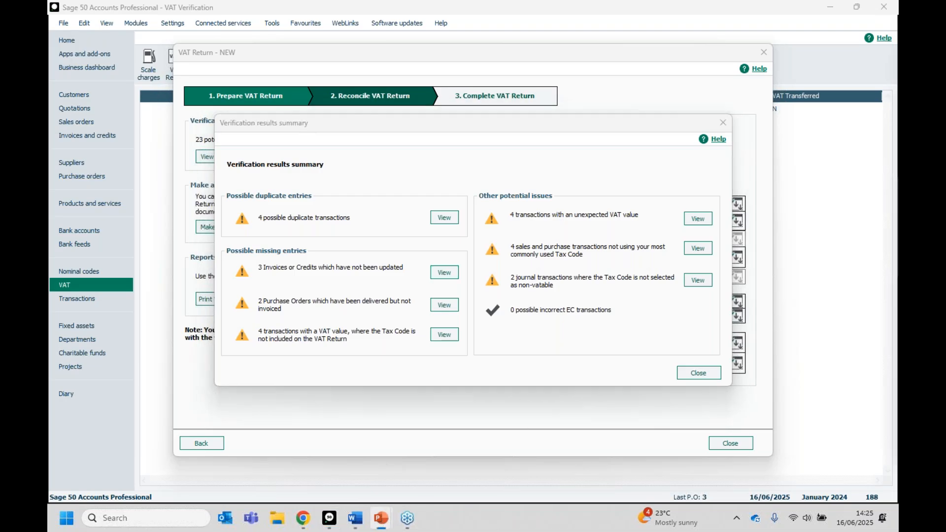